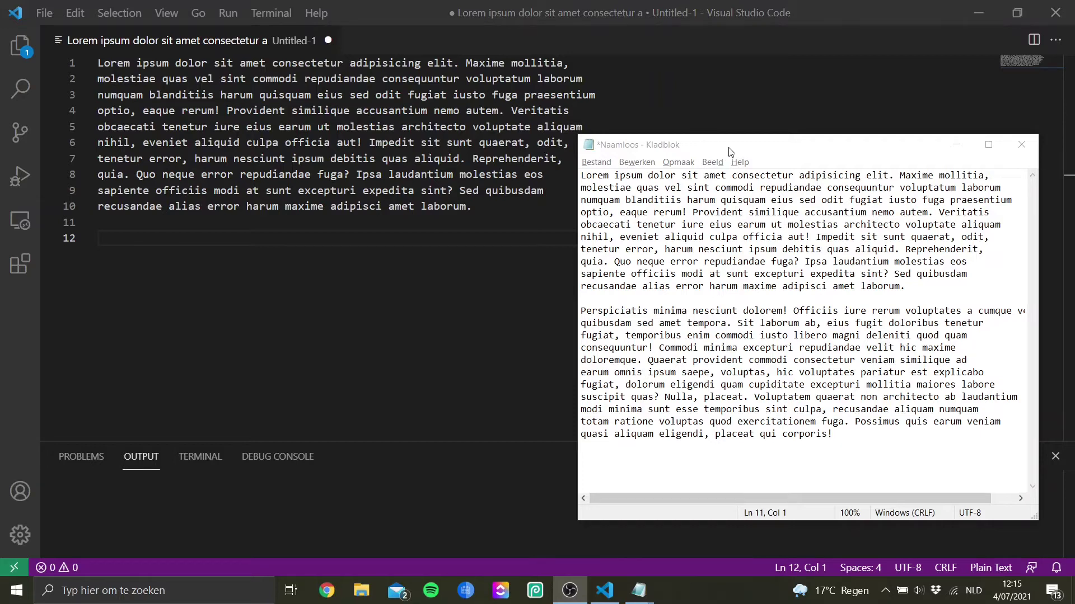
# - Bring the Notepad window to the front and nudge it slightly down and right
pyautogui.moveTo(643, 286); pyautogui.dragTo(670, 286)
pyautogui.click(670, 286)
pyautogui.moveTo(665, 144); pyautogui.dragTo(670, 152)
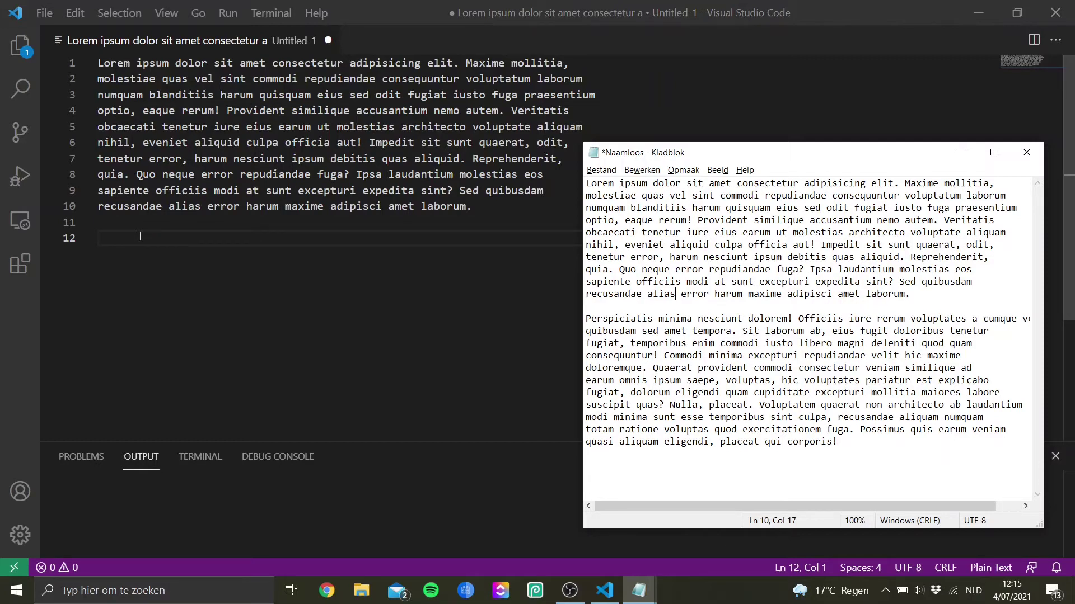
# - Type 'perse' at the start of line 12 in VS Code, switching to Notepad midway
pyautogui.click(141, 236)
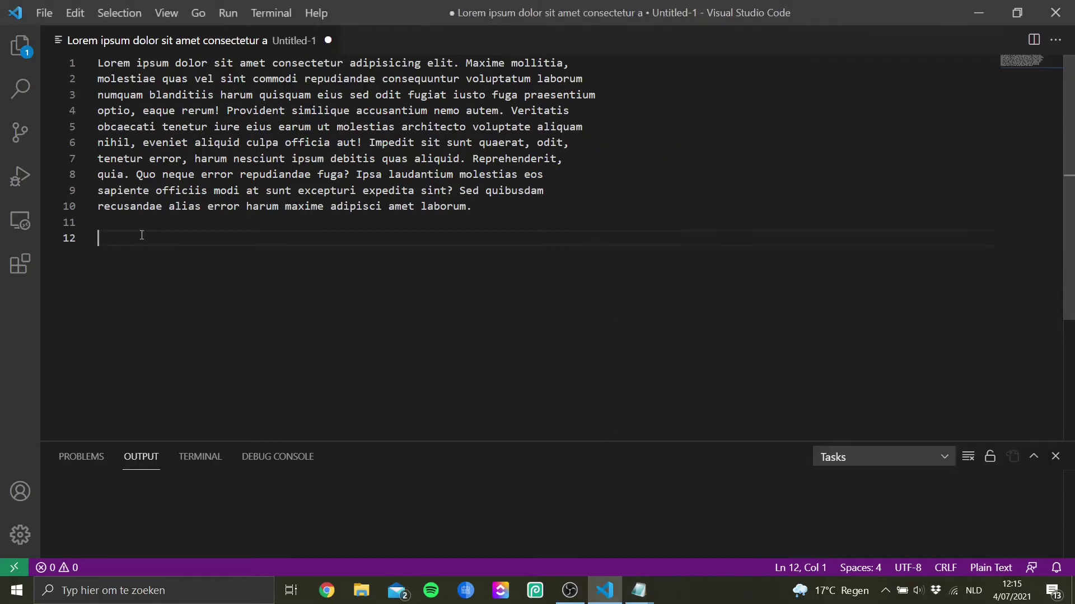
pyautogui.write('per')
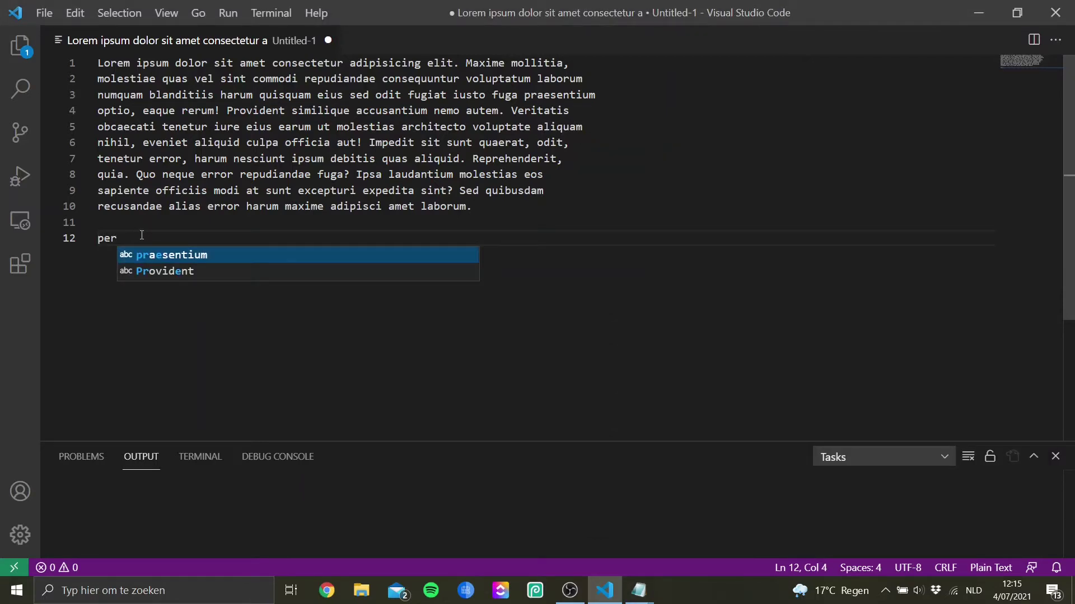
pyautogui.hotkey('alt', 'Tab')
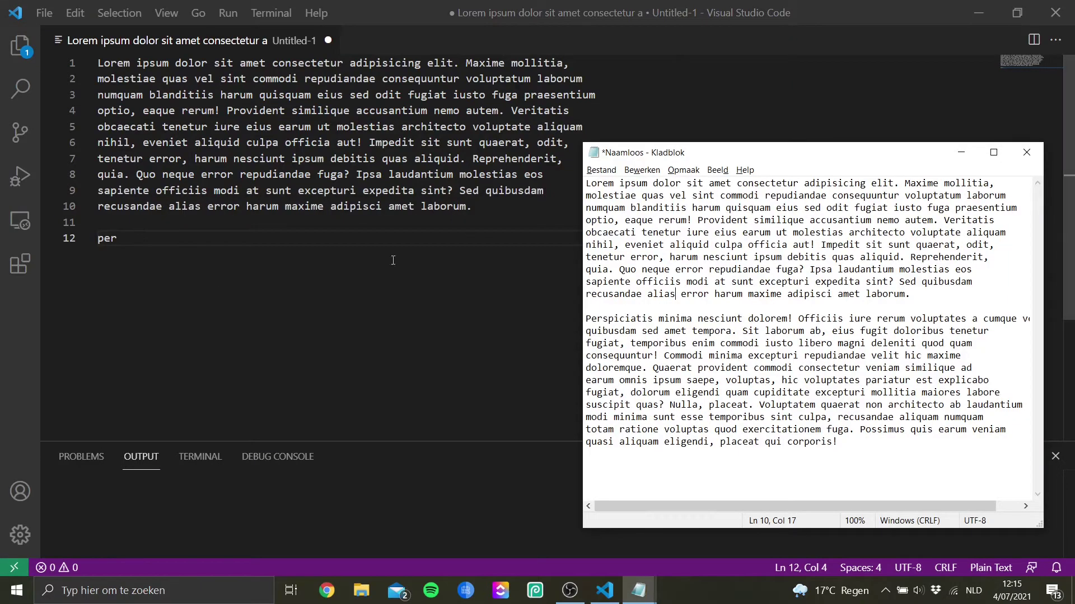
pyautogui.click(216, 236)
pyautogui.write('se')
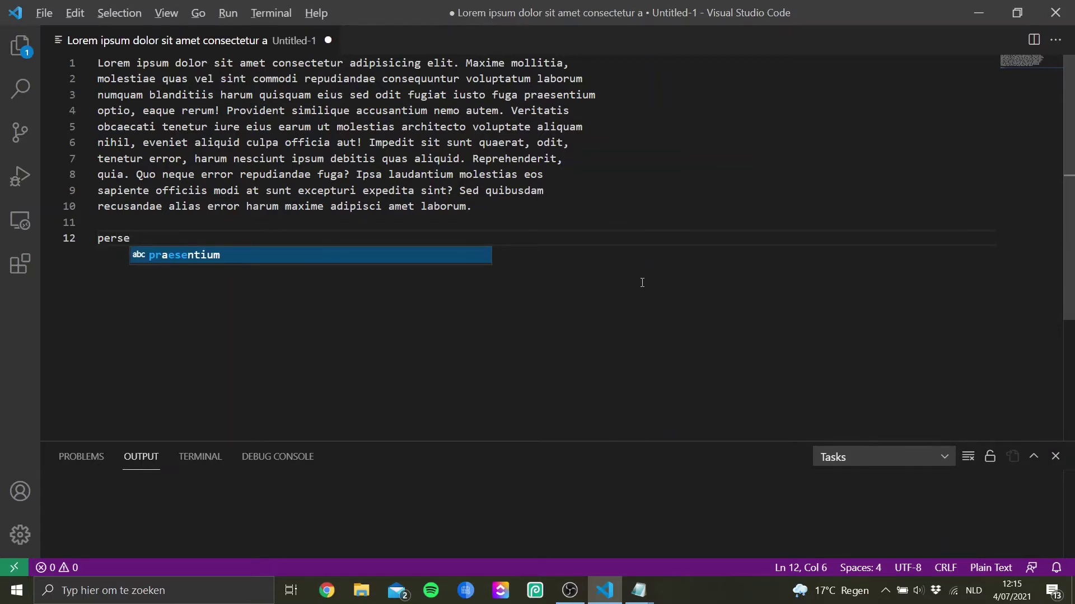
# - Use the DeskPins tray icon to pin Notepad always-on-top, then nudge it slightly
pyautogui.hotkey('alt', 'Tab')
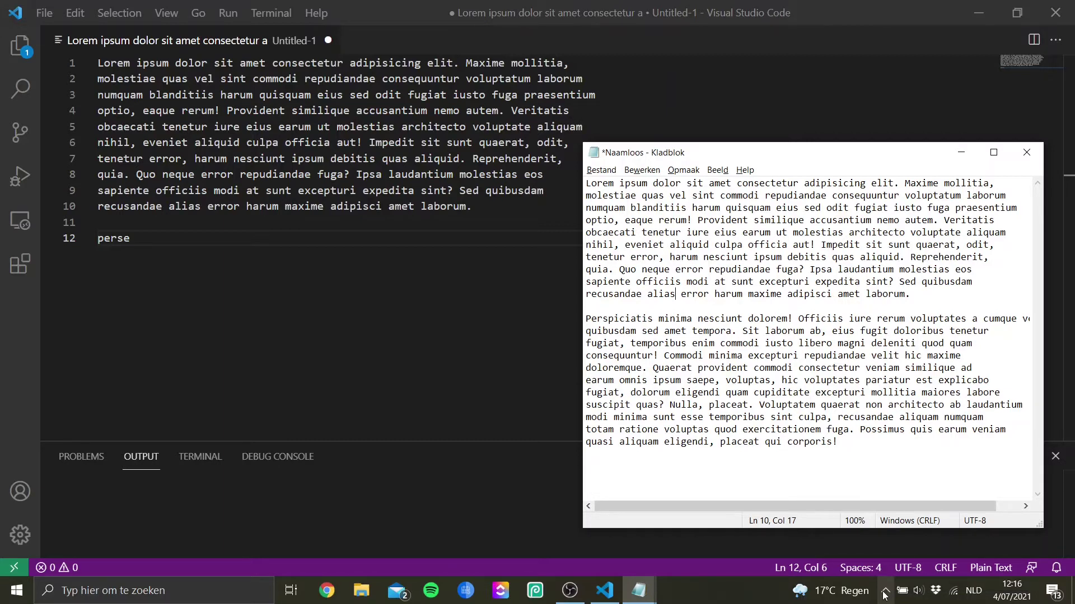
pyautogui.click(885, 595)
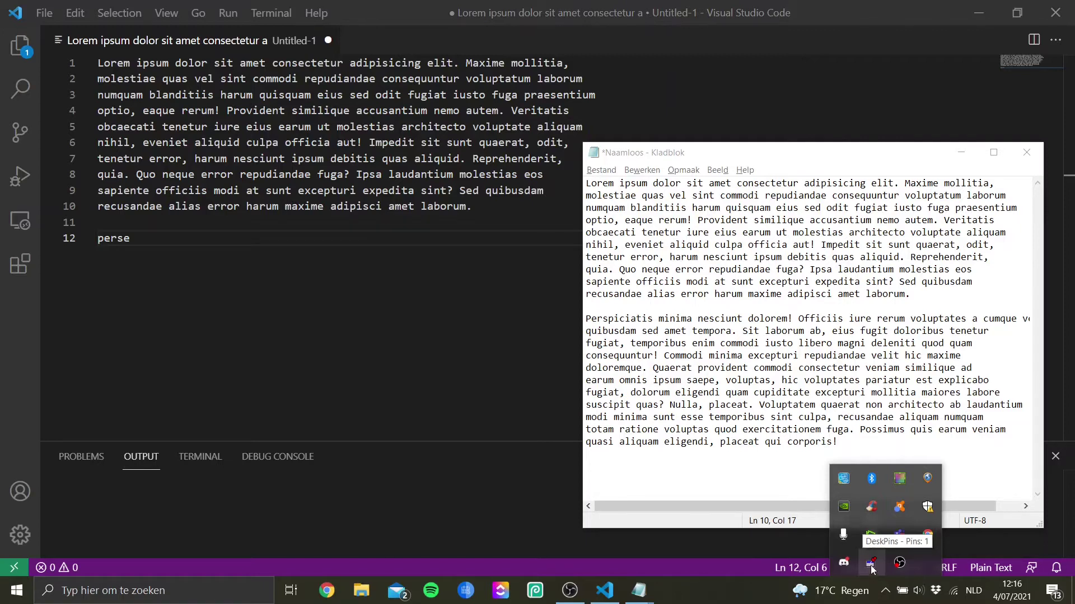
pyautogui.click(871, 566)
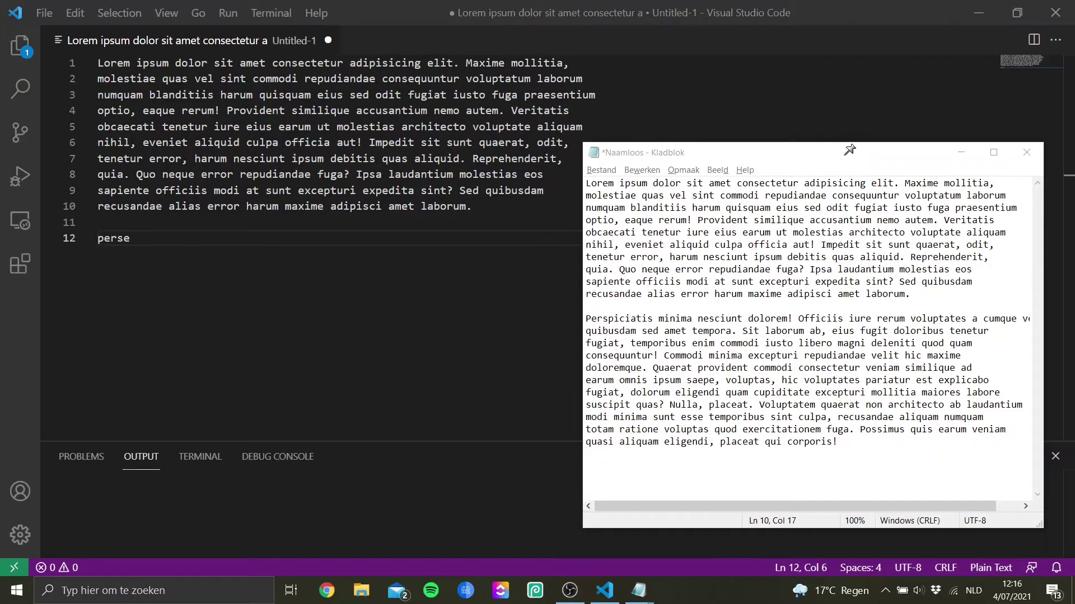
pyautogui.click(850, 150)
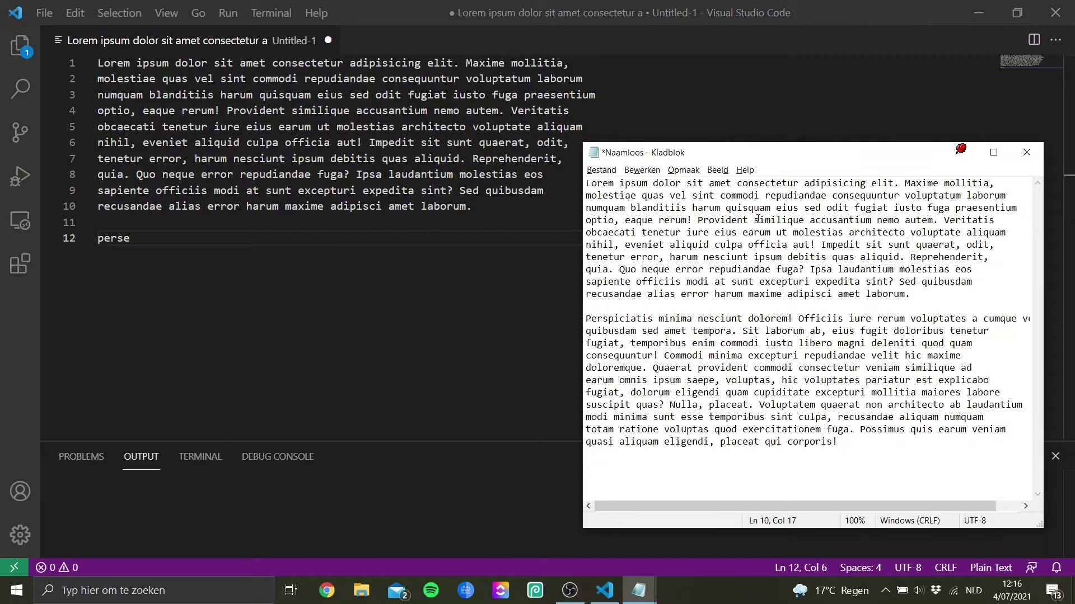
pyautogui.moveTo(747, 158)
pyautogui.mouseDown()
pyautogui.moveTo(720, 147)
pyautogui.moveTo(747, 159)
pyautogui.mouseUp()
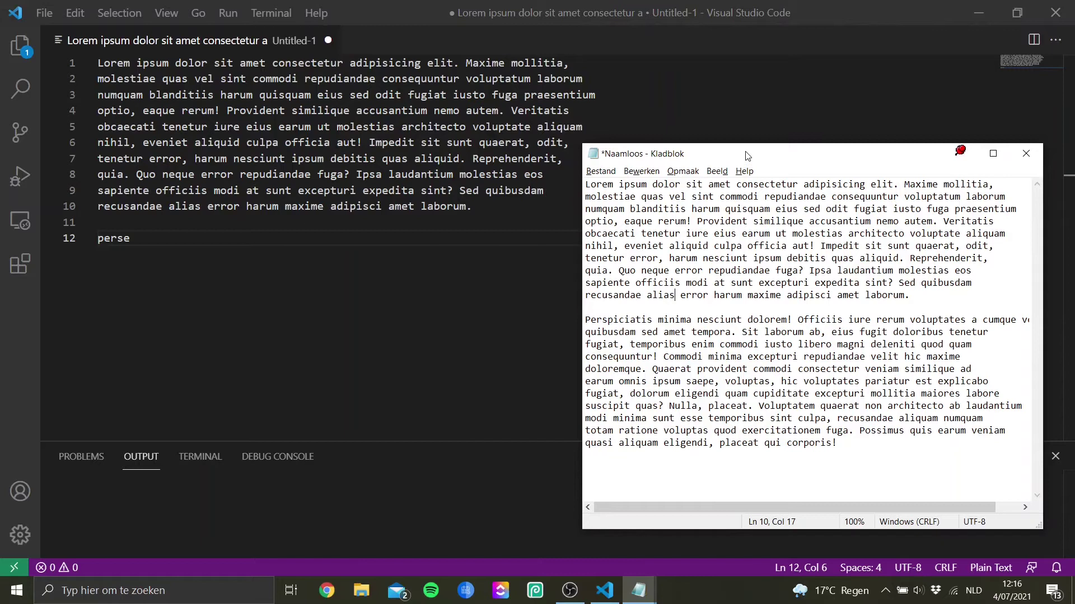
# - Turn 'perse' on line 12 into 'perspiciatis' by replacing its last letter with 'piciatis'
pyautogui.click(156, 237)
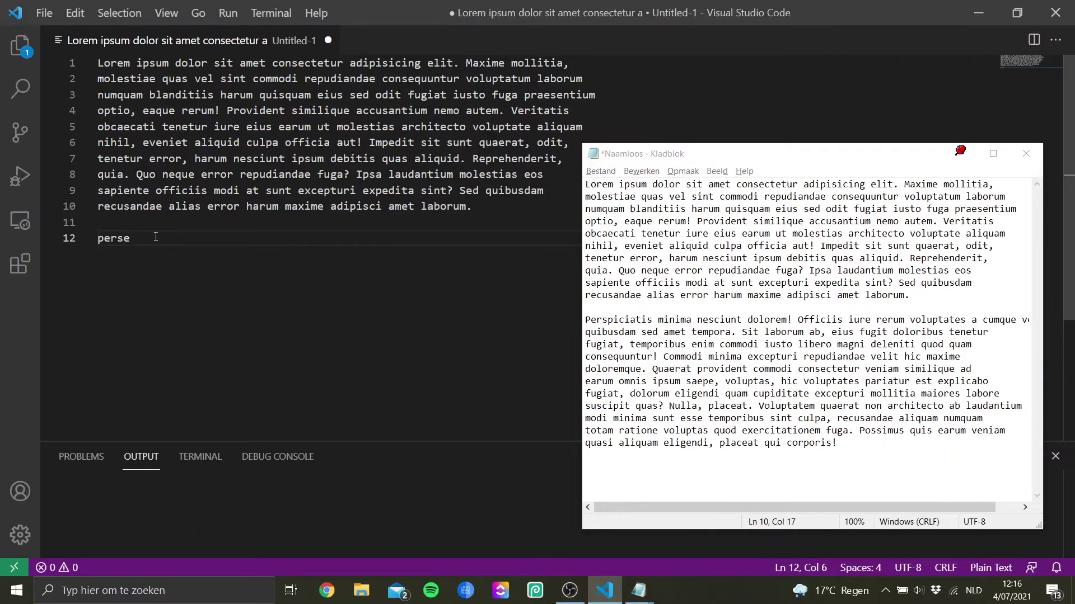
pyautogui.moveTo(156, 237); pyautogui.dragTo(241, 110)
pyautogui.doubleClick(242, 112)
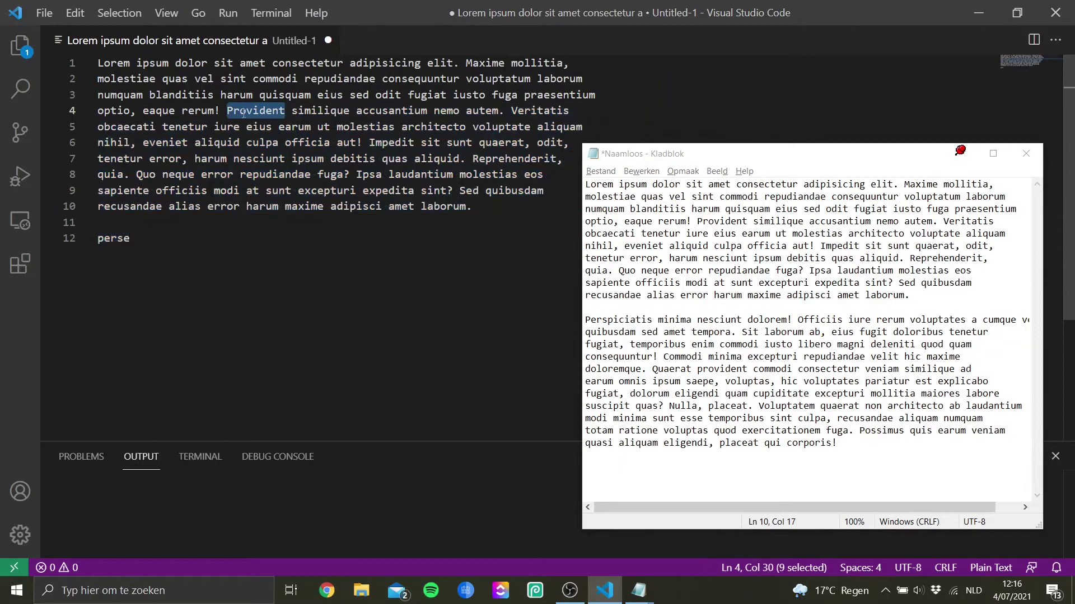
pyautogui.click(187, 246)
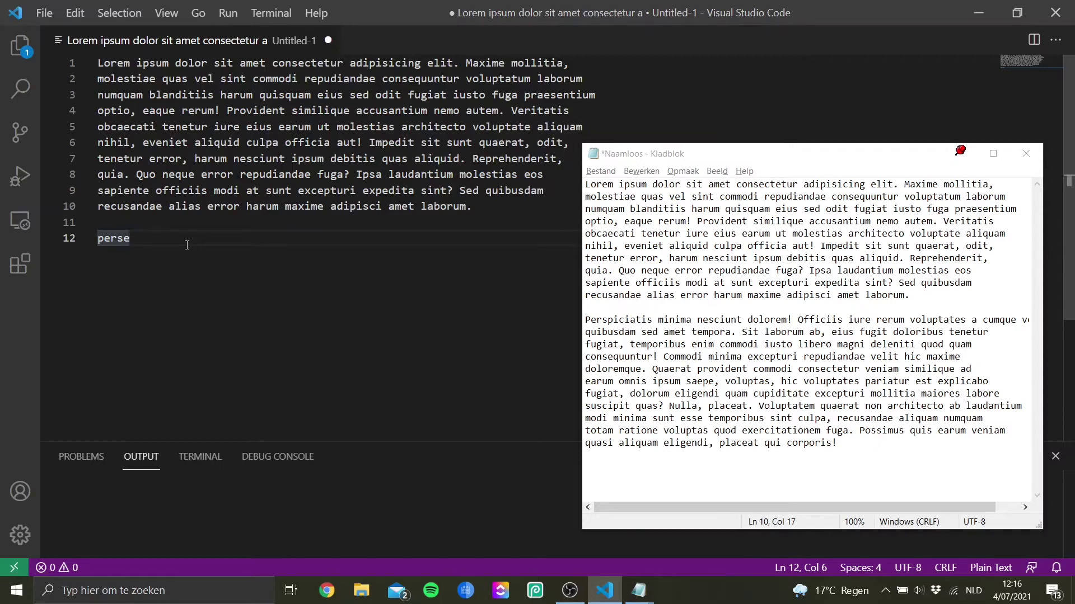
pyautogui.press('BackSpace')
pyautogui.write('piciati')
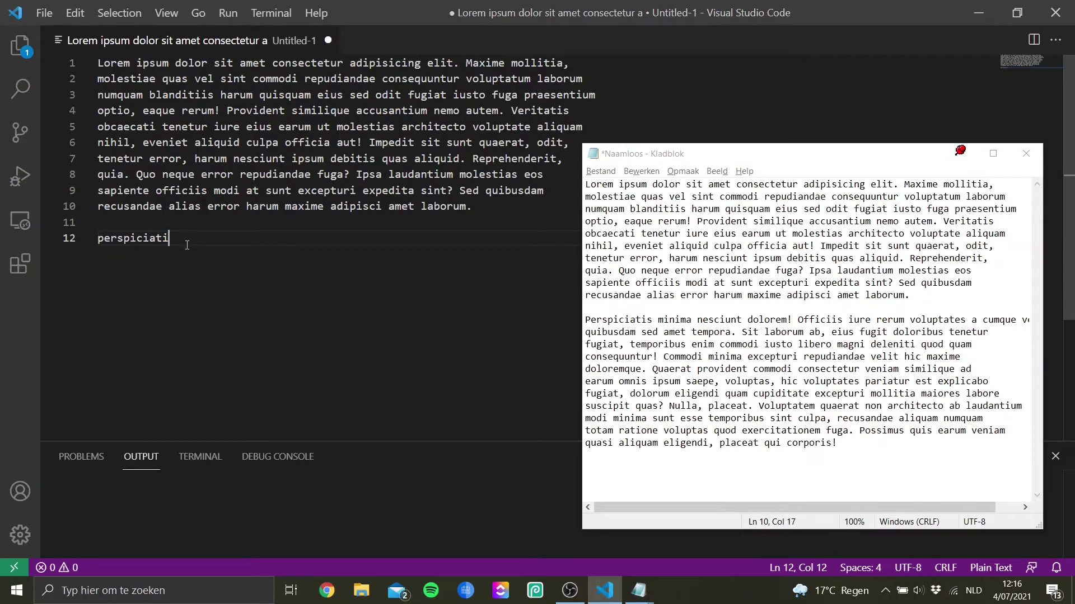
pyautogui.write('s')
pyautogui.moveTo(291, 252); pyautogui.dragTo(227, 128)
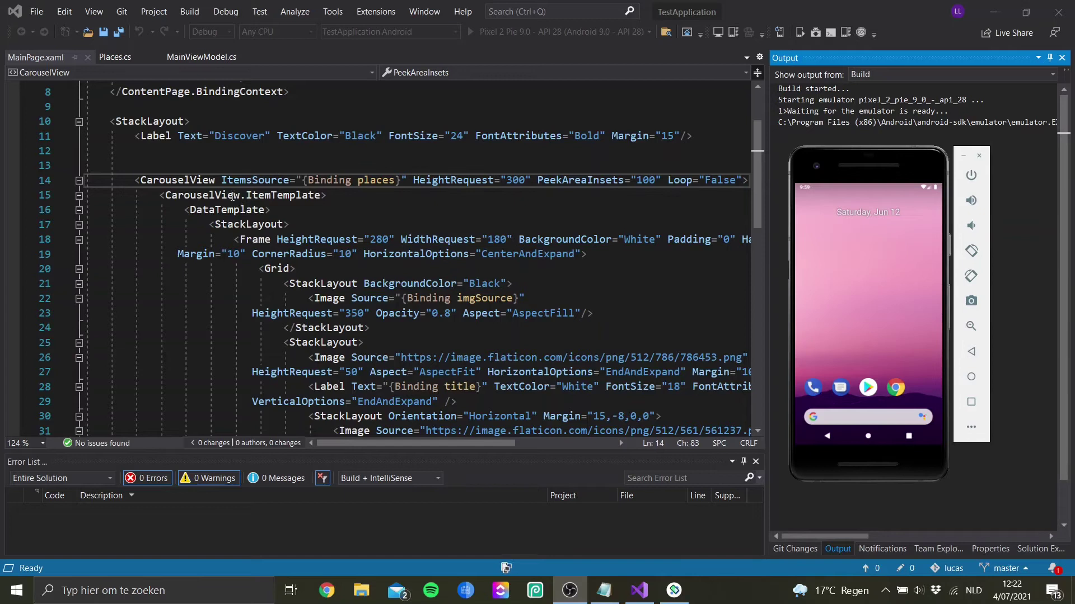
# - Switch between the MainPage.xaml code and the Android emulator, ending with the emulator window chosen
pyautogui.moveTo(141, 180); pyautogui.dragTo(625, 316)
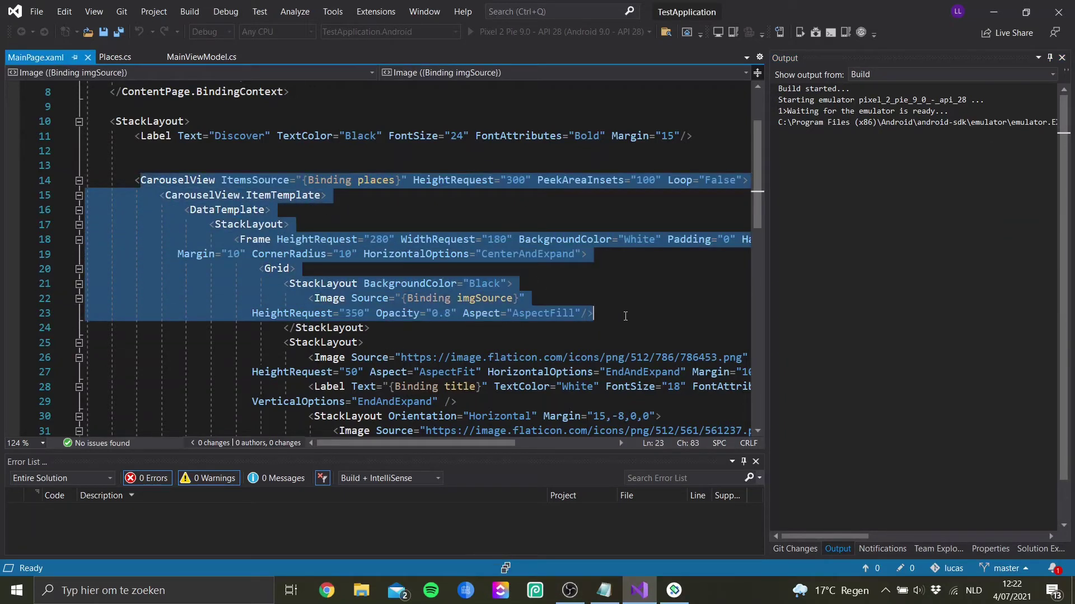
pyautogui.click(625, 316)
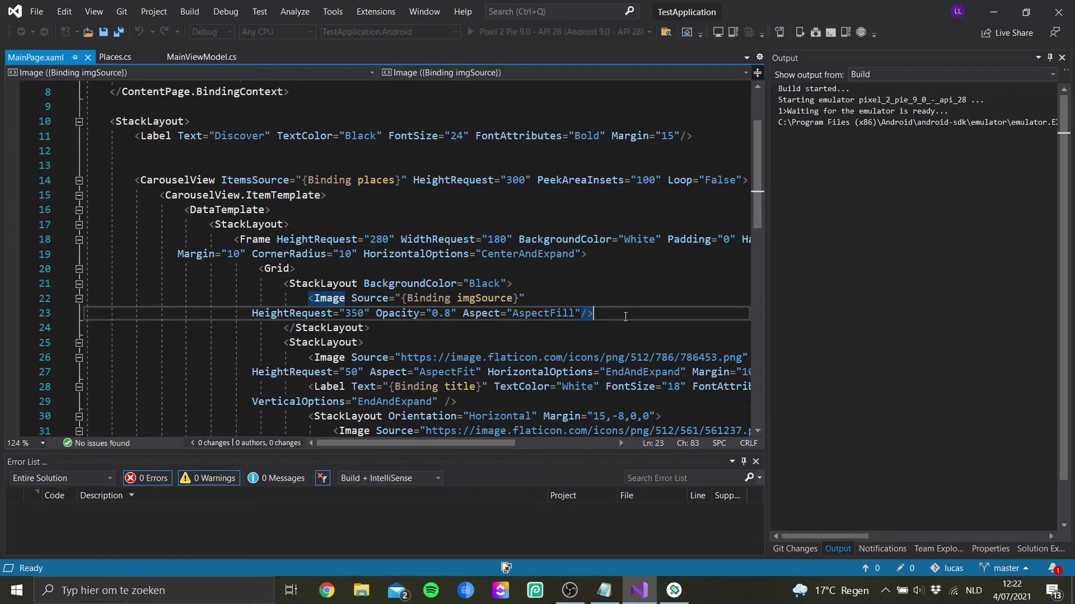
pyautogui.hotkey('alt', 'Tab')
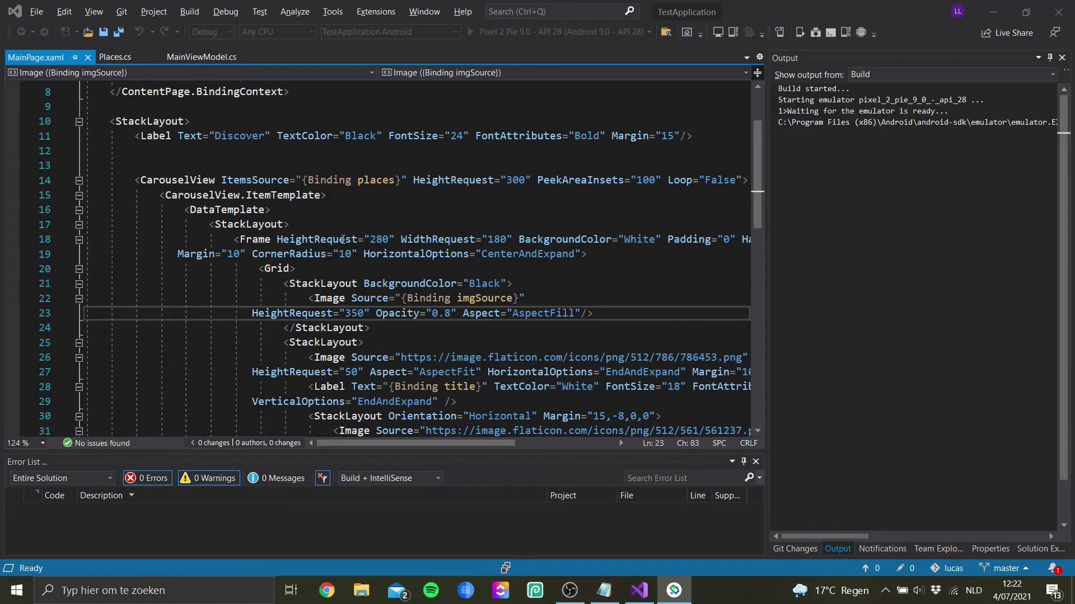
pyautogui.click(486, 240)
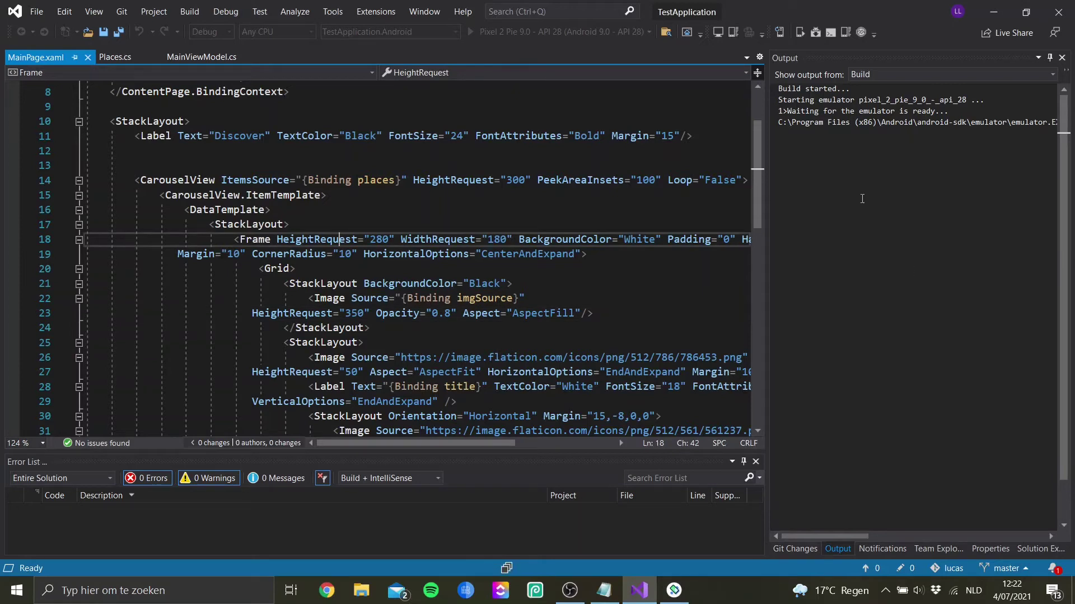
pyautogui.hotkey('alt', 'Tab')
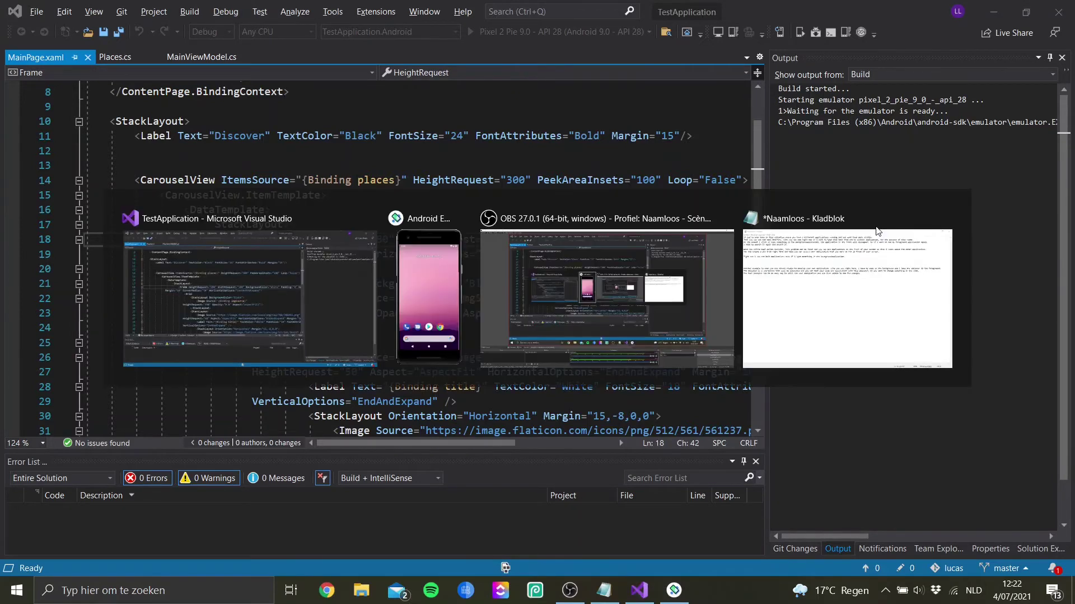
# - Pin the Android emulator on top with DeskPins, drag it over the code, and refocus the editor
pyautogui.click(887, 591)
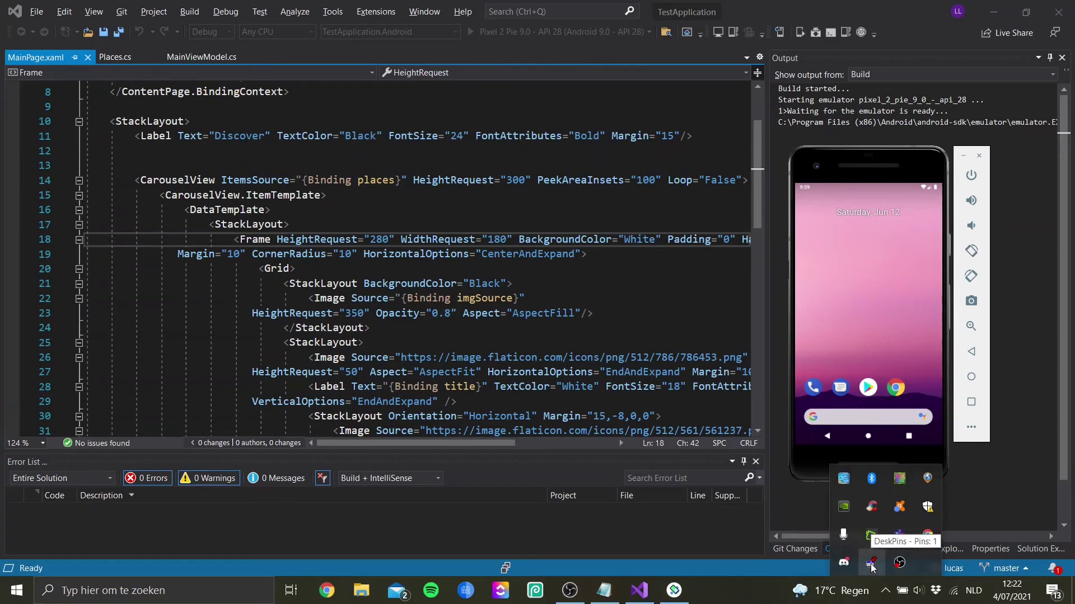
pyautogui.click(871, 567)
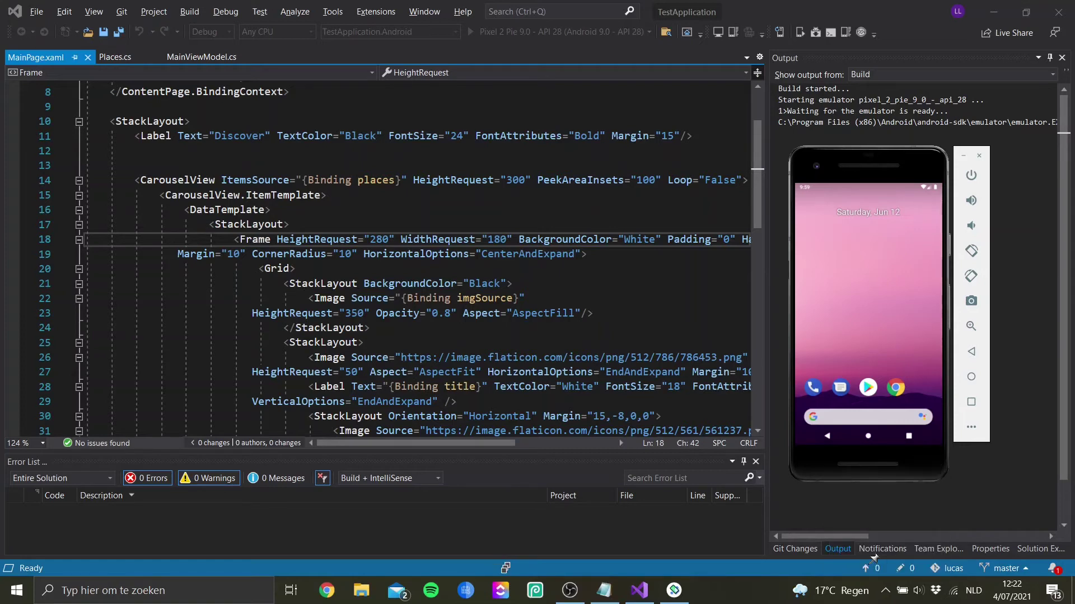
pyautogui.click(887, 164)
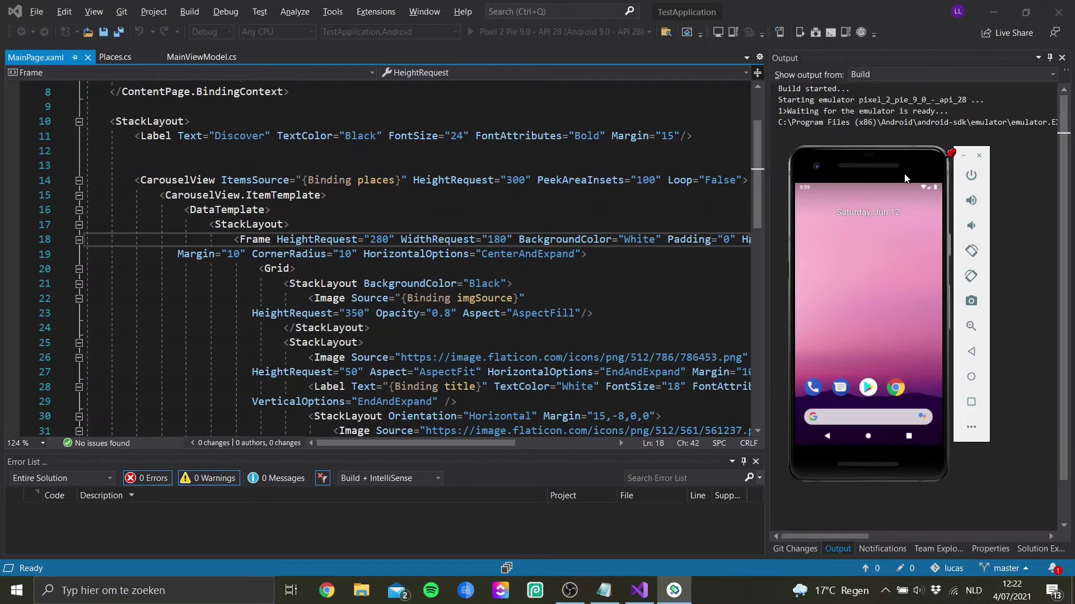
pyautogui.moveTo(892, 165)
pyautogui.mouseDown()
pyautogui.moveTo(834, 178)
pyautogui.moveTo(811, 148)
pyautogui.moveTo(766, 179)
pyautogui.moveTo(903, 180)
pyautogui.mouseUp()
pyautogui.click(476, 255)
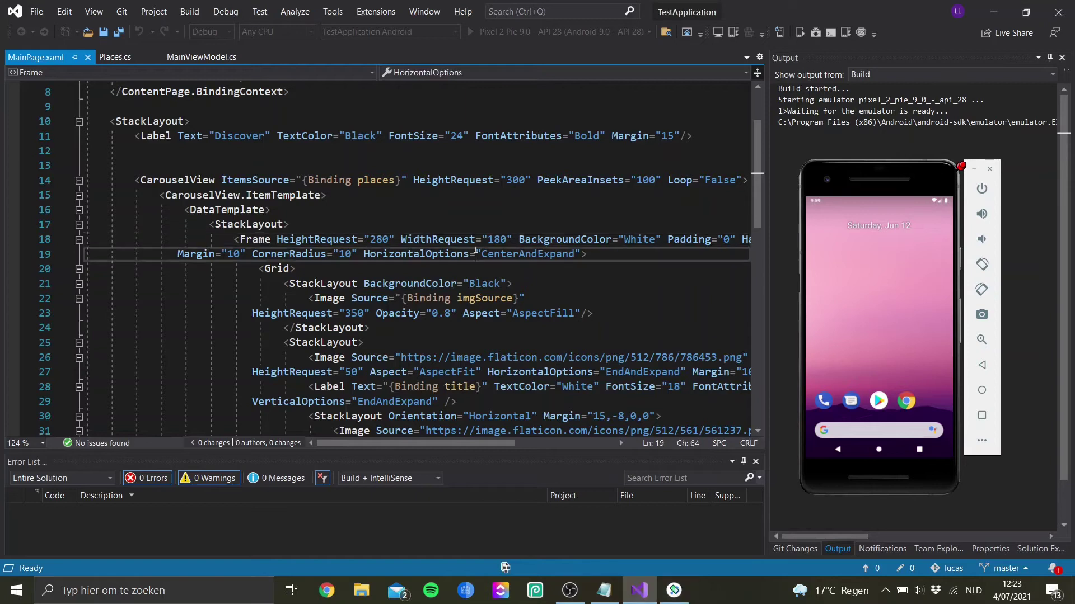
pyautogui.moveTo(476, 255); pyautogui.dragTo(210, 224)
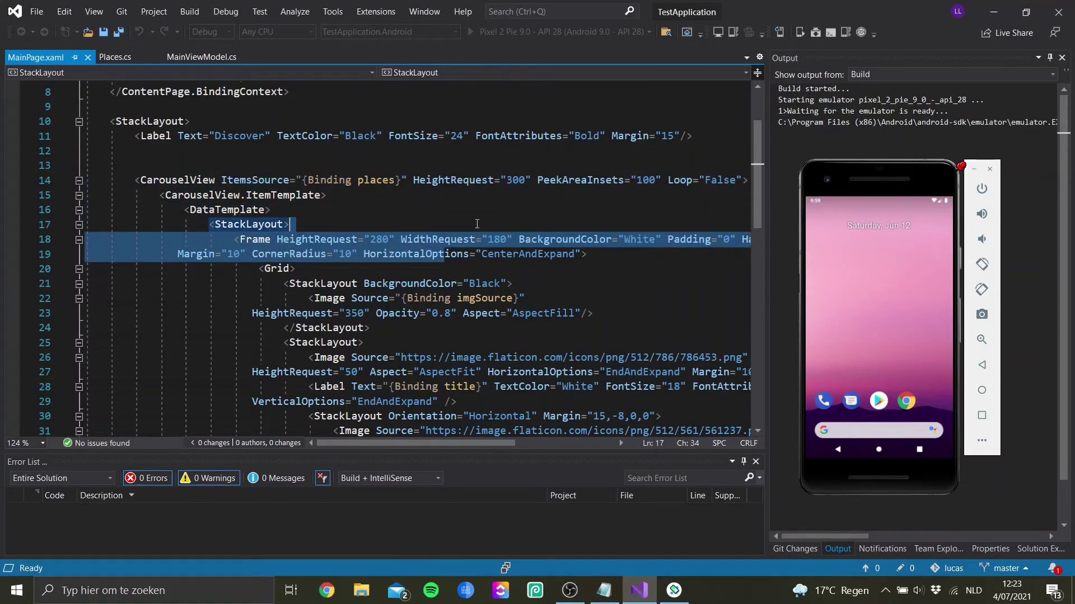
pyautogui.click(289, 224)
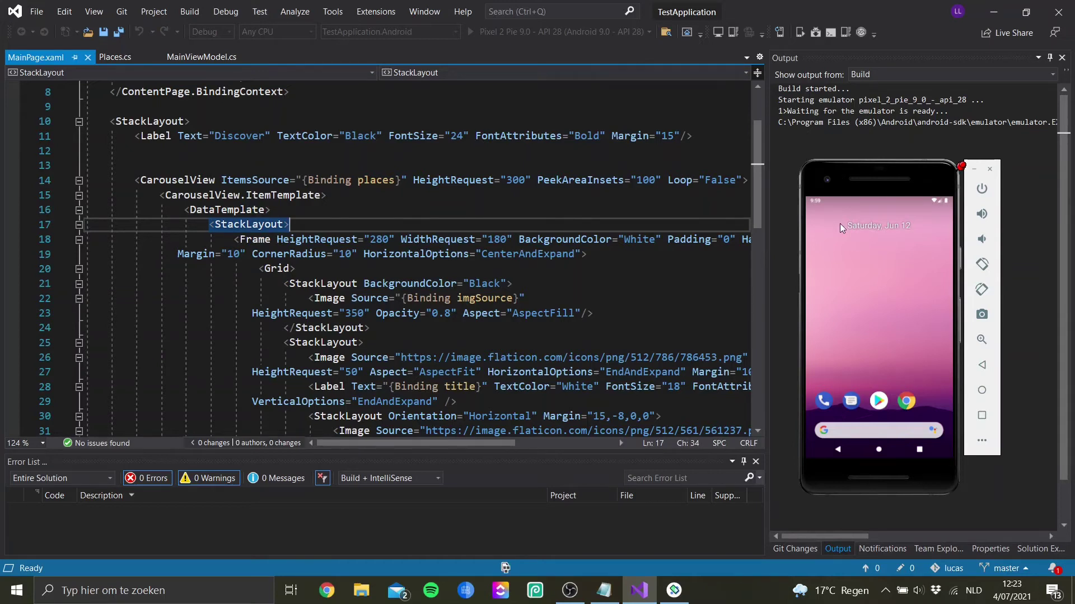
# - Replace 'Black' with 'White' in the BackgroundColor of line 21's StackLayout
pyautogui.scroll(-1, 840, 223)
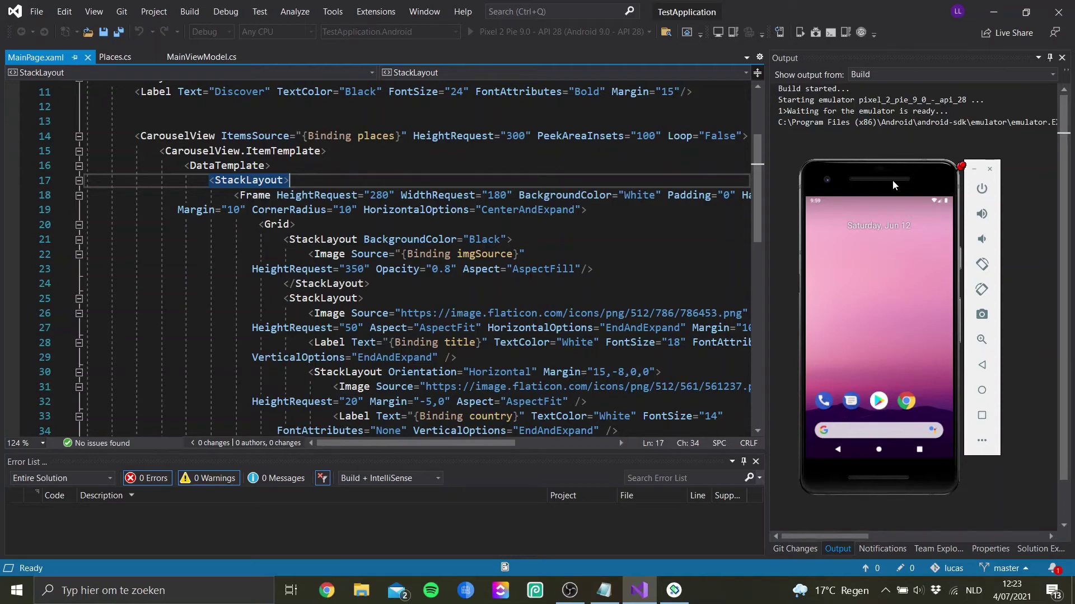
pyautogui.moveTo(893, 180)
pyautogui.mouseDown()
pyautogui.moveTo(900, 166)
pyautogui.moveTo(876, 184)
pyautogui.mouseUp()
pyautogui.moveTo(364, 239); pyautogui.dragTo(463, 239)
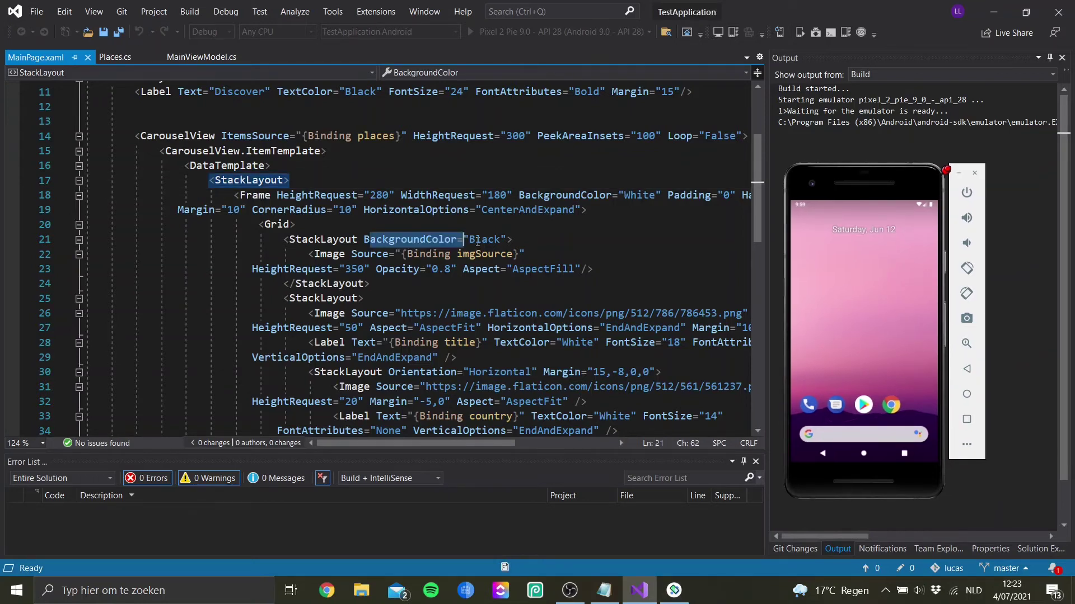
pyautogui.click(477, 242)
pyautogui.doubleClick(492, 246)
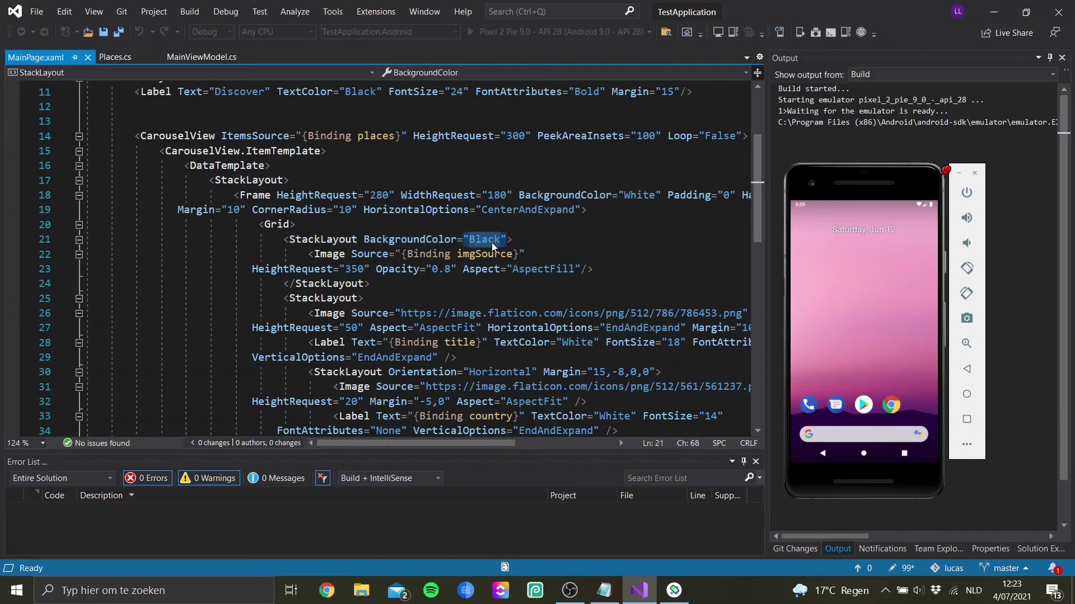
pyautogui.write('White')
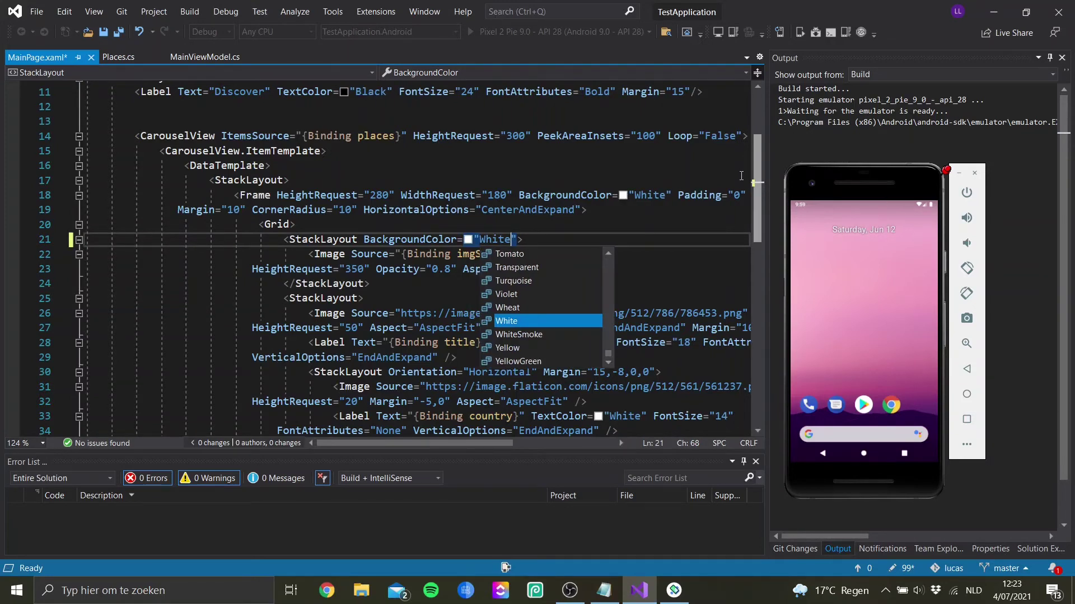
pyautogui.click(656, 242)
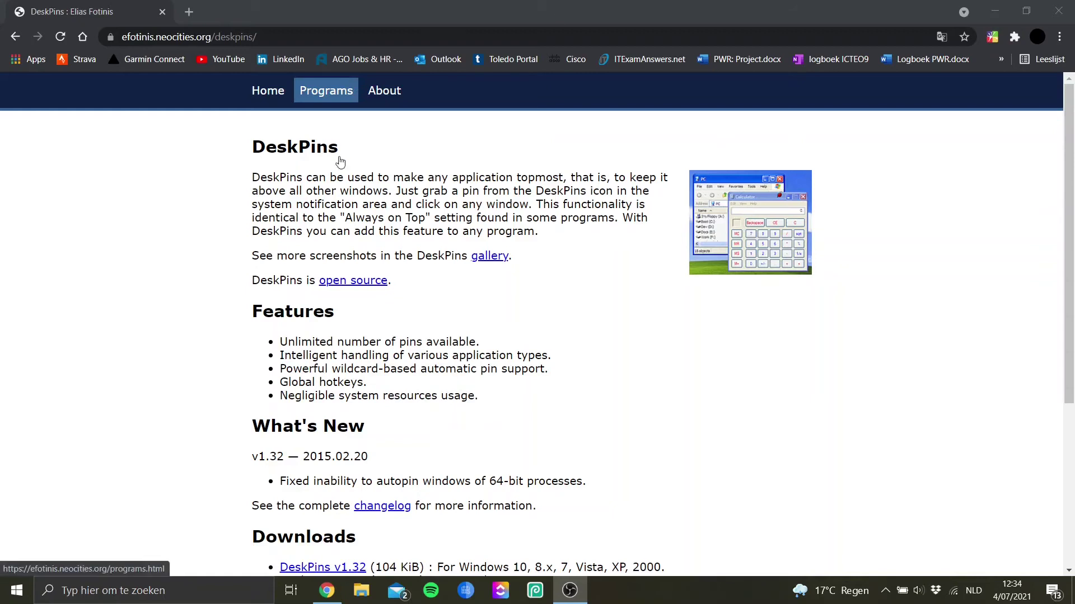
# - Download DeskPins-1.32-setup.exe from the Downloads section and run it from the download bar
pyautogui.click(279, 36)
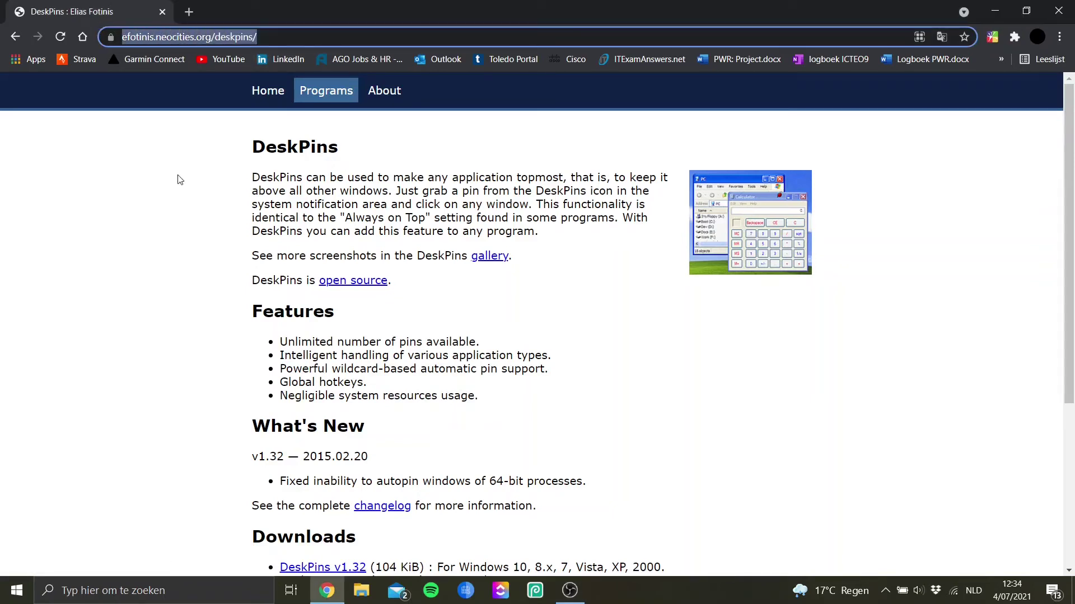
pyautogui.click(231, 227)
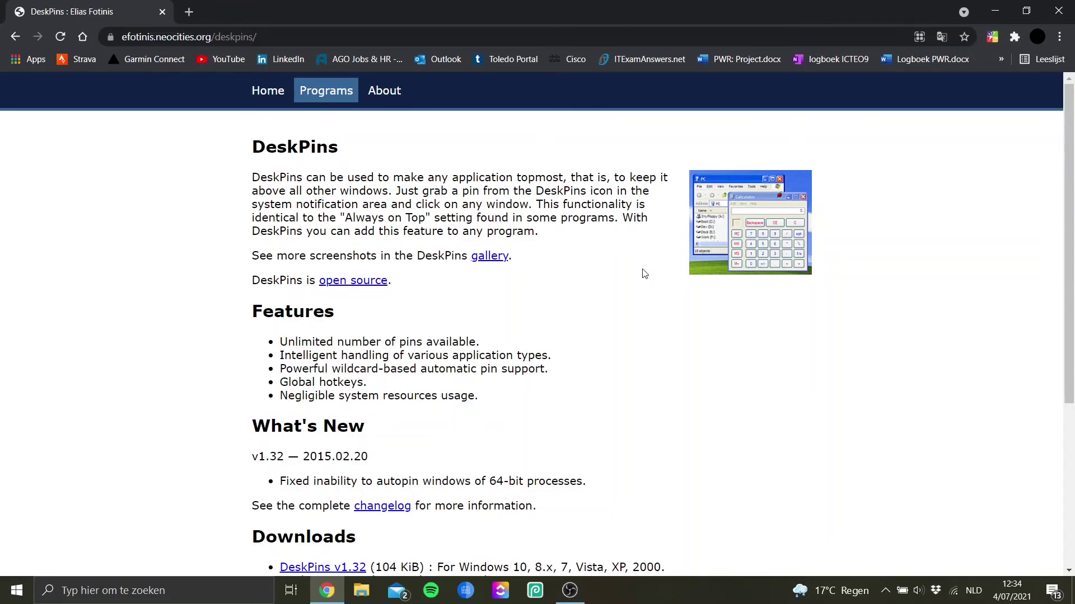
pyautogui.scroll(-3, 645, 273)
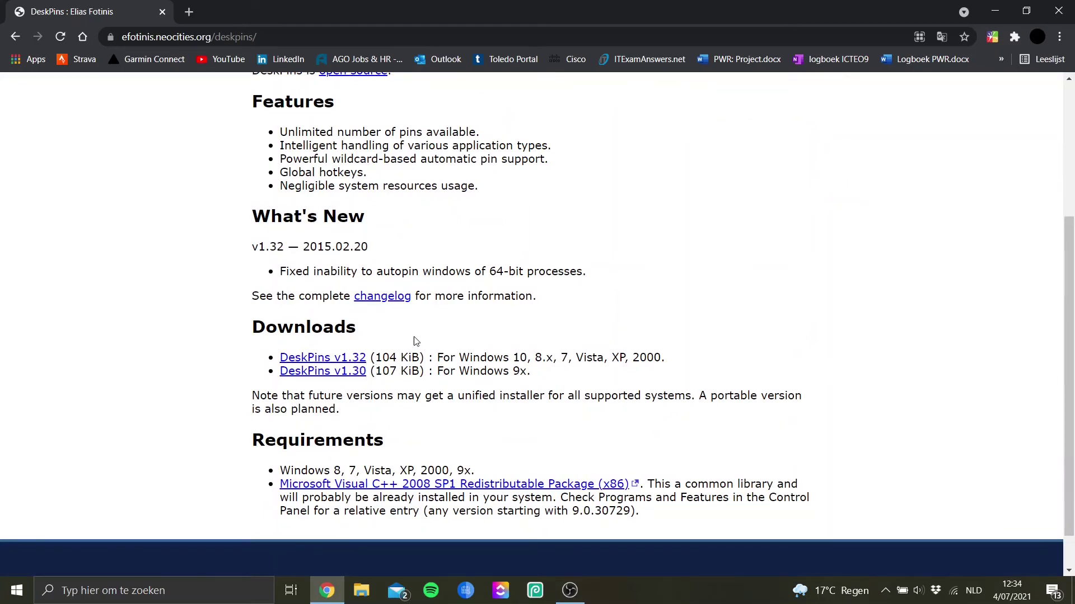
pyautogui.moveTo(479, 357); pyautogui.dragTo(527, 357)
pyautogui.click(320, 359)
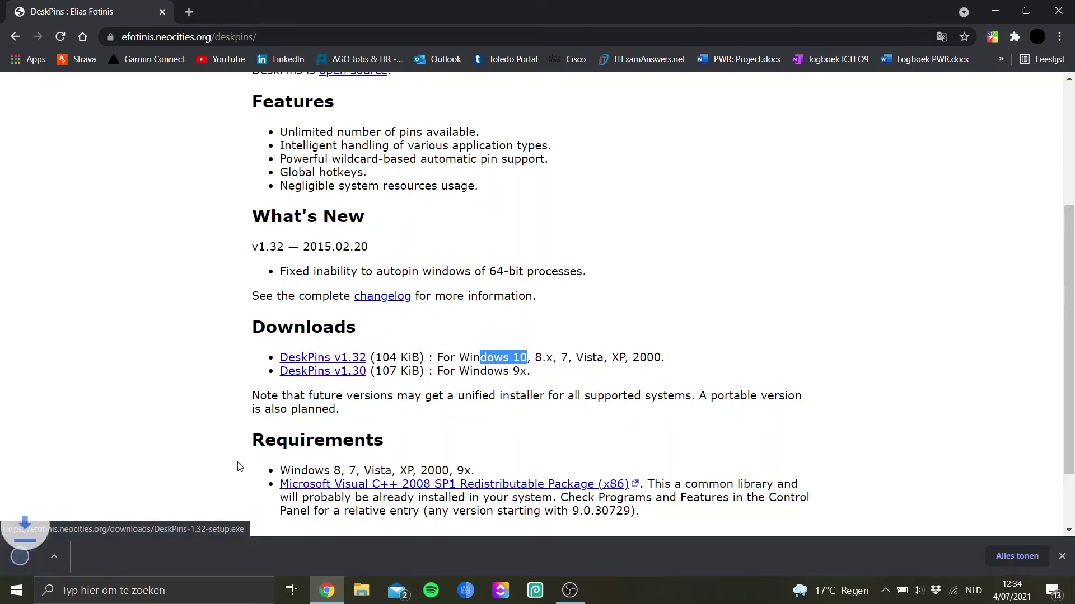
pyautogui.click(102, 565)
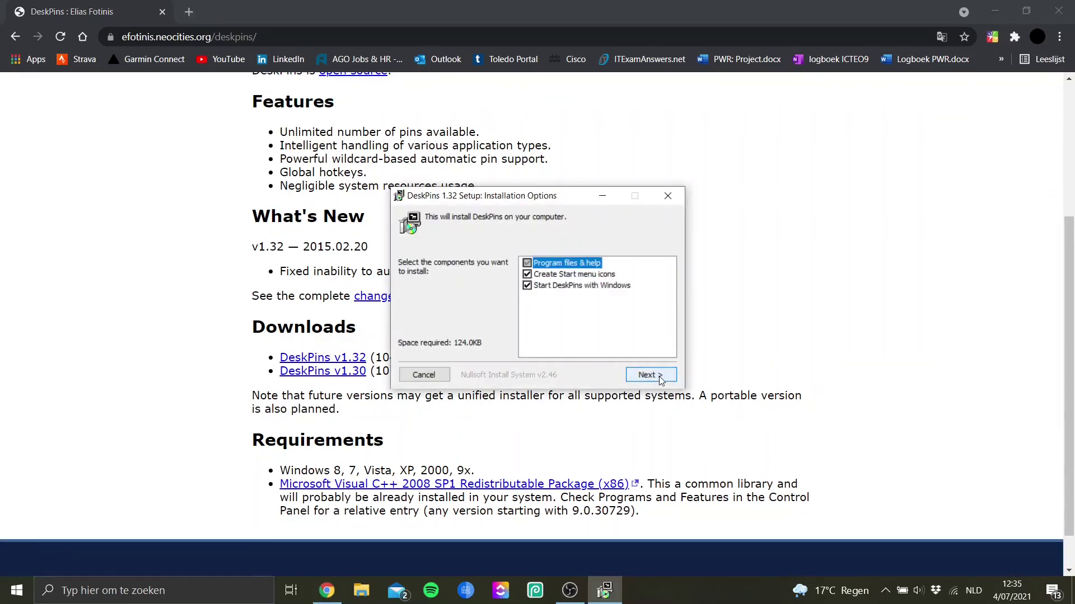
# - Install DeskPins with default components and folder, ignore the write error, and close the installer
pyautogui.click(661, 379)
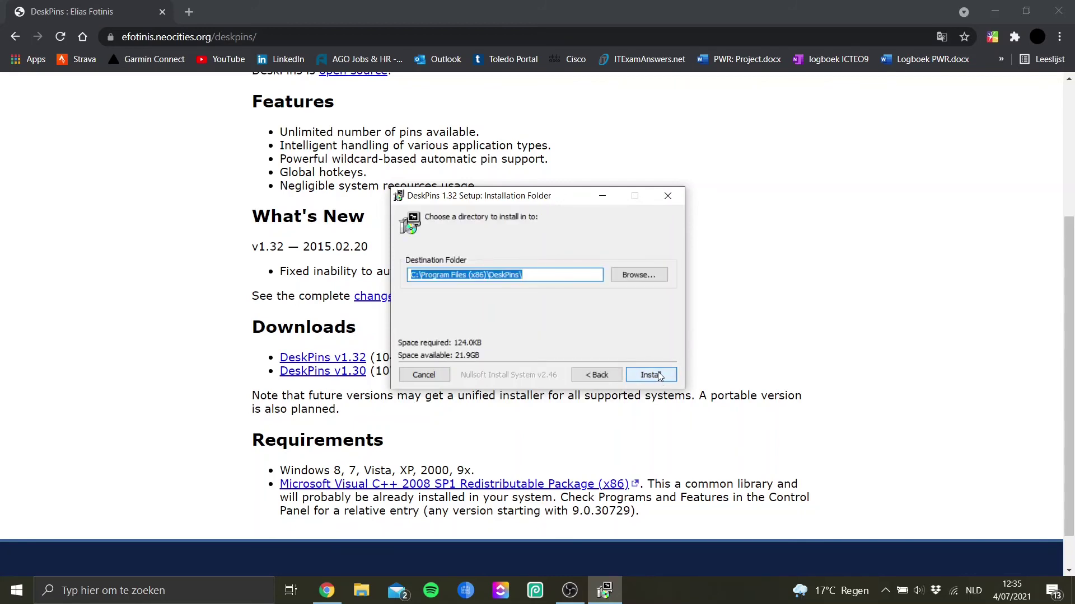
pyautogui.click(659, 377)
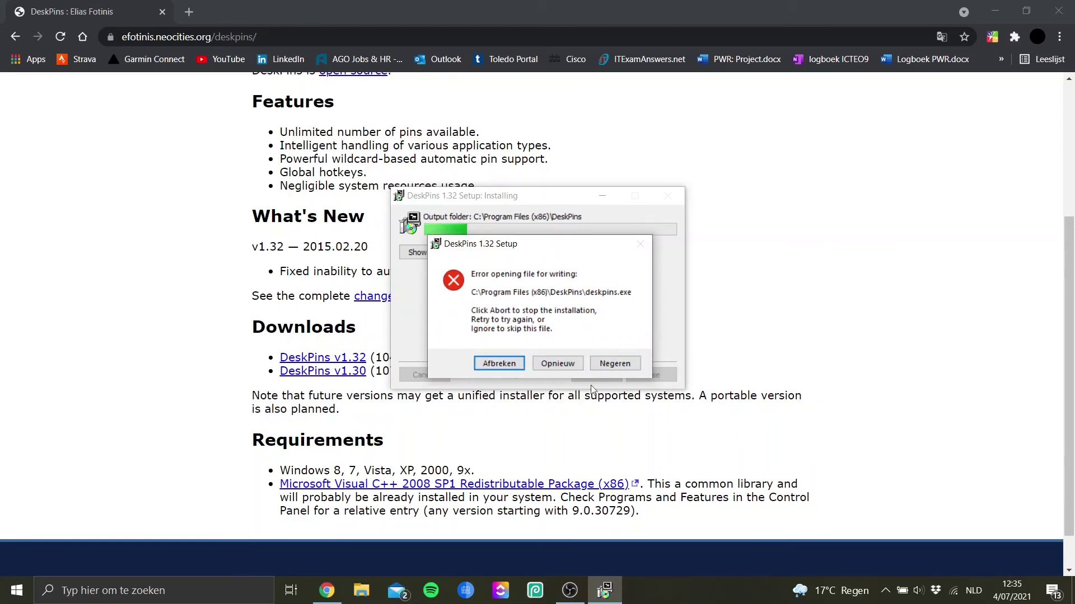
pyautogui.click(615, 363)
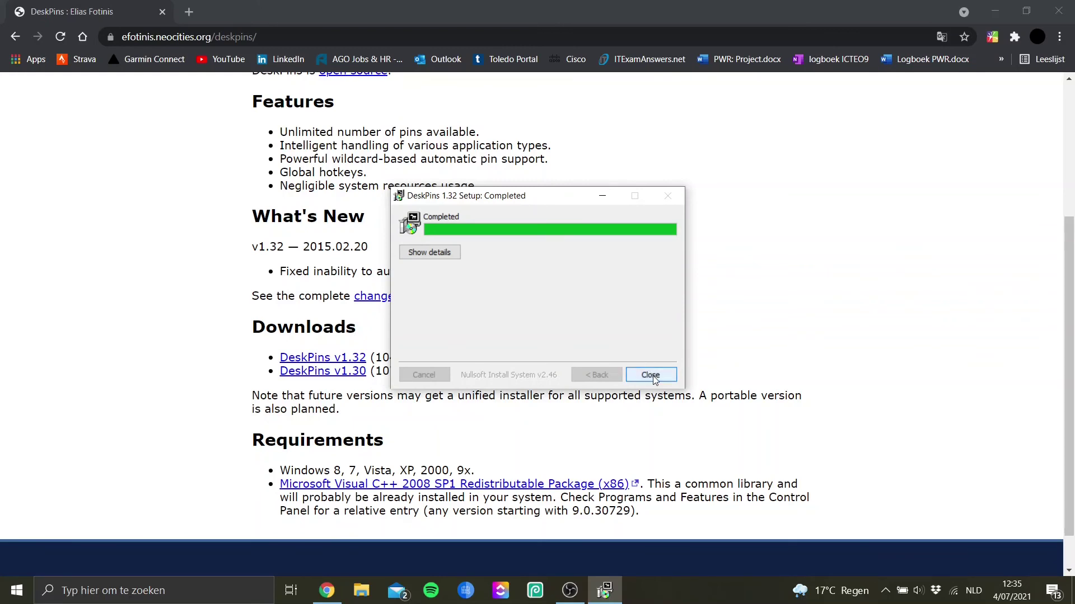
pyautogui.click(654, 376)
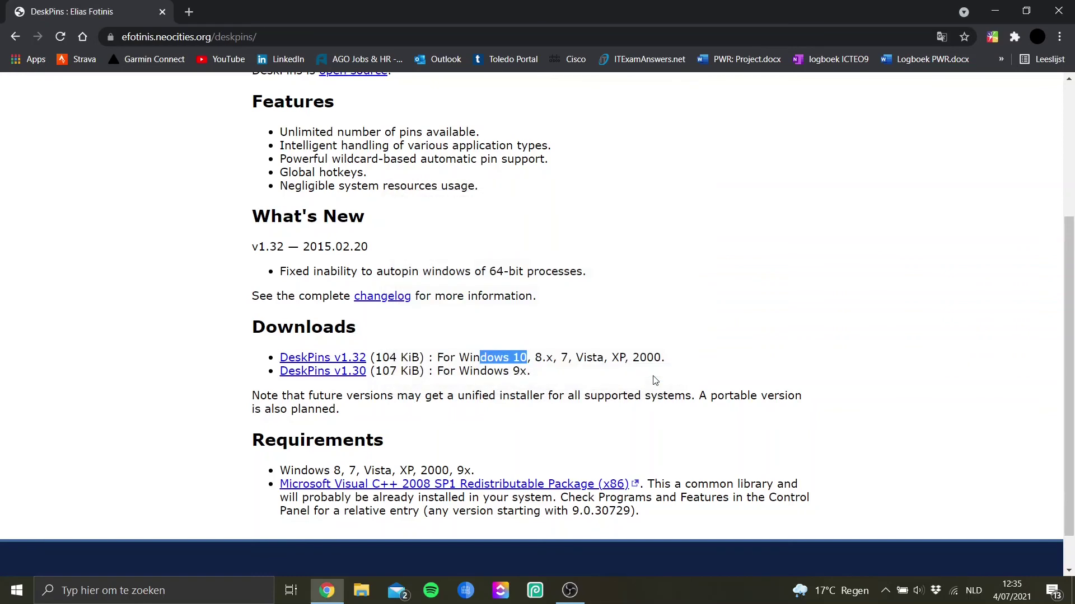
# - Pin Chrome with the DeskPins tray icon, restore it to a smaller window, then unpin it
pyautogui.click(885, 591)
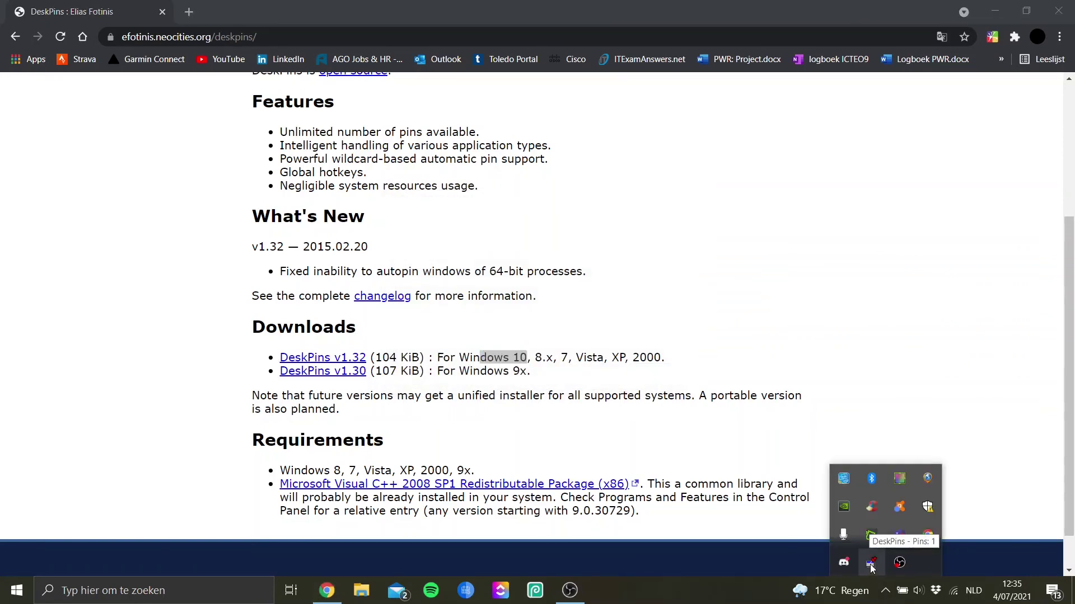
pyautogui.click(871, 568)
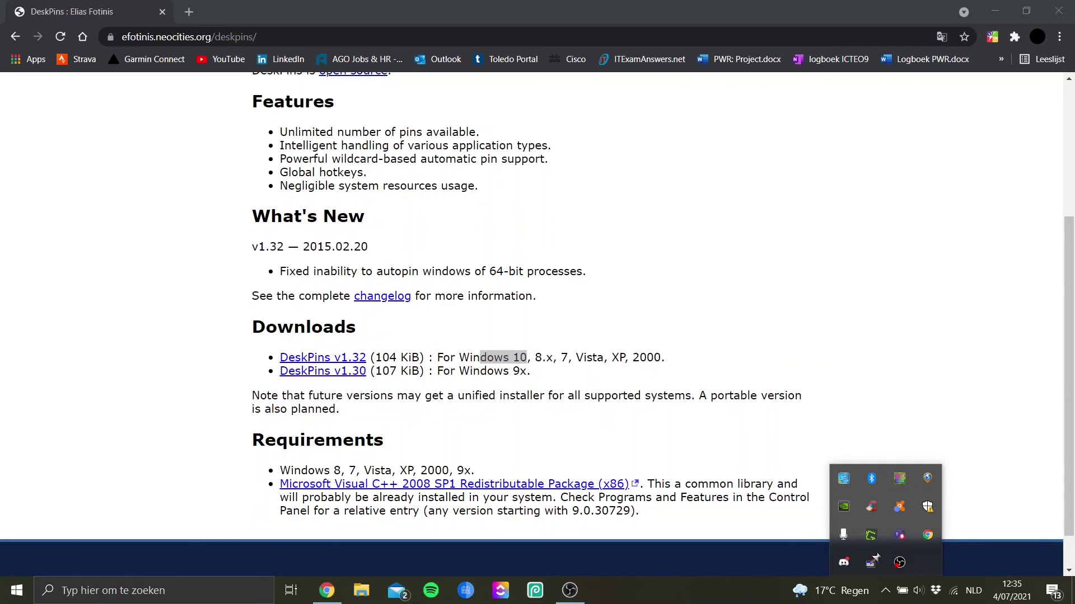
pyautogui.click(814, 23)
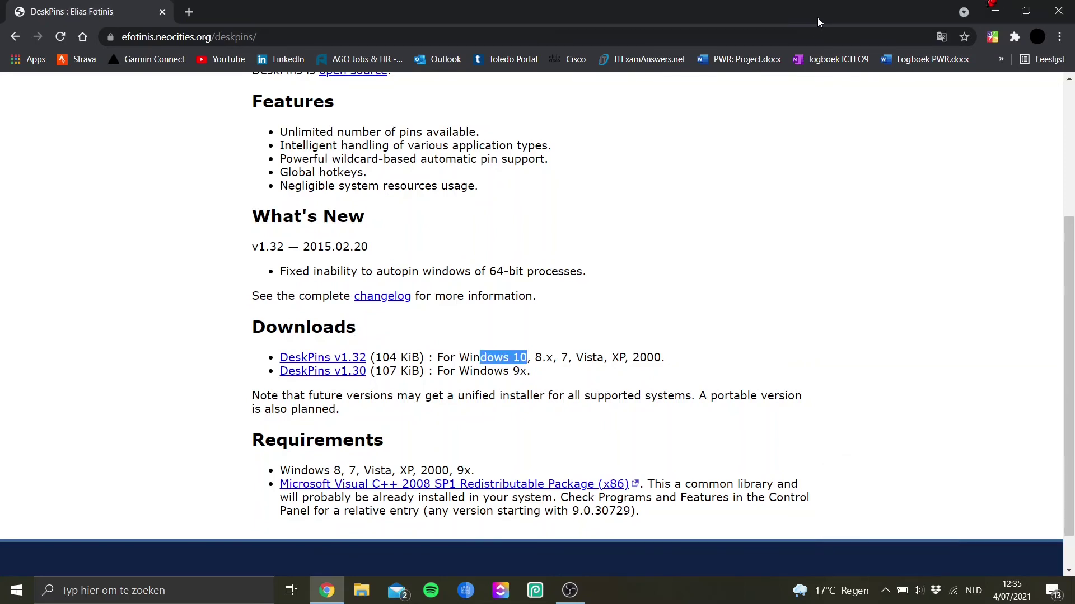
pyautogui.doubleClick(817, 18)
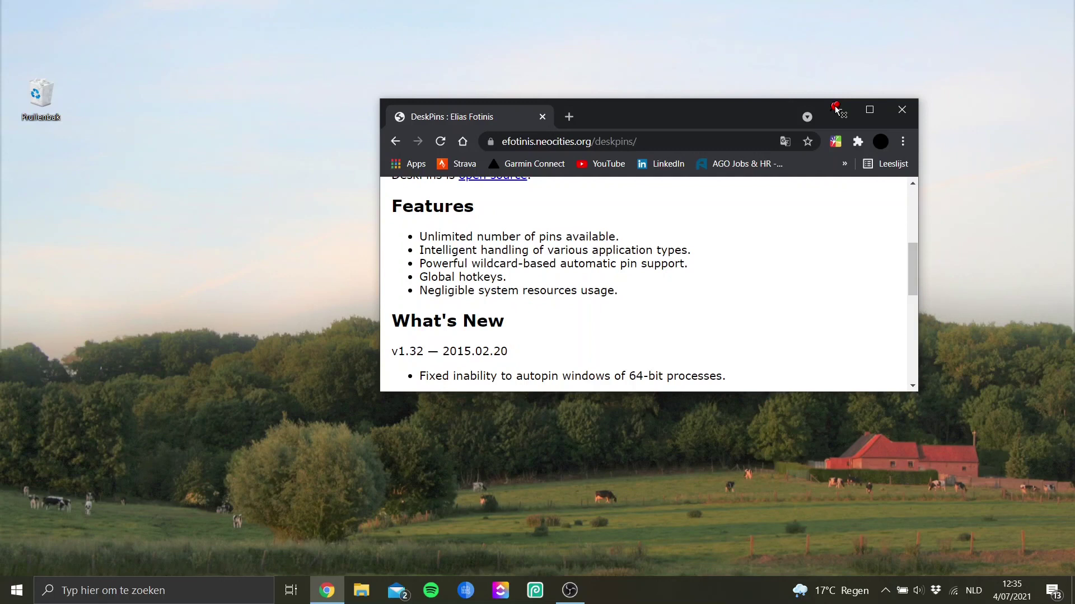
pyautogui.click(836, 108)
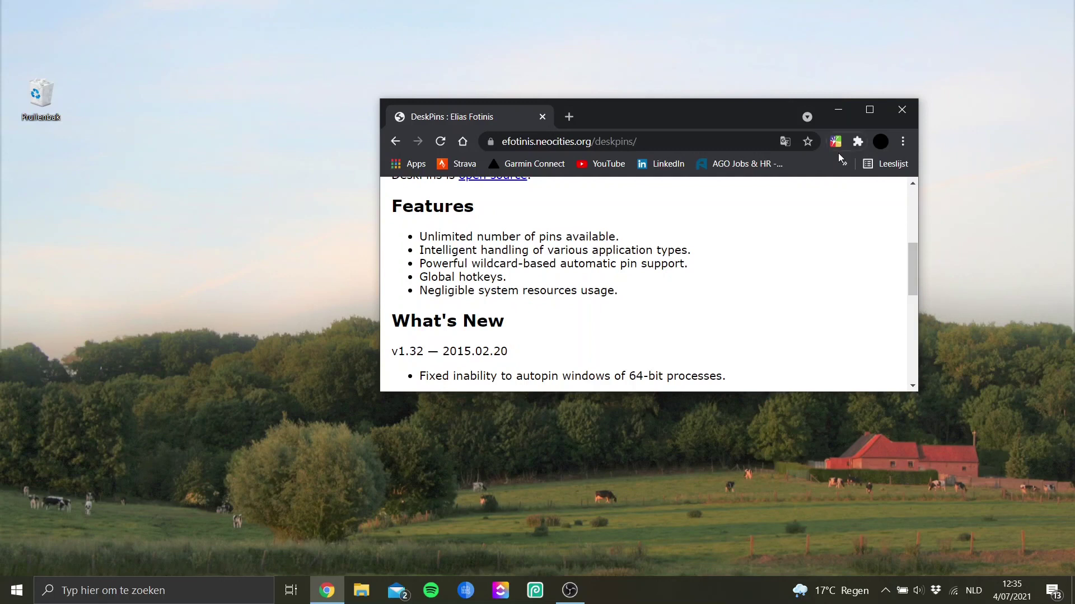